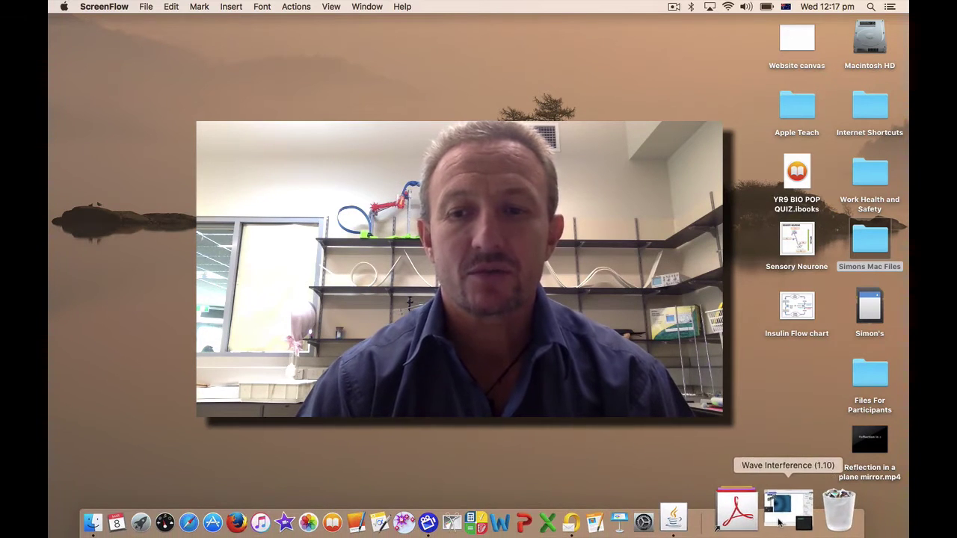
Launch Wave Interference from the Dock, move its window top-left, and enlarge it
left_click(737, 514)
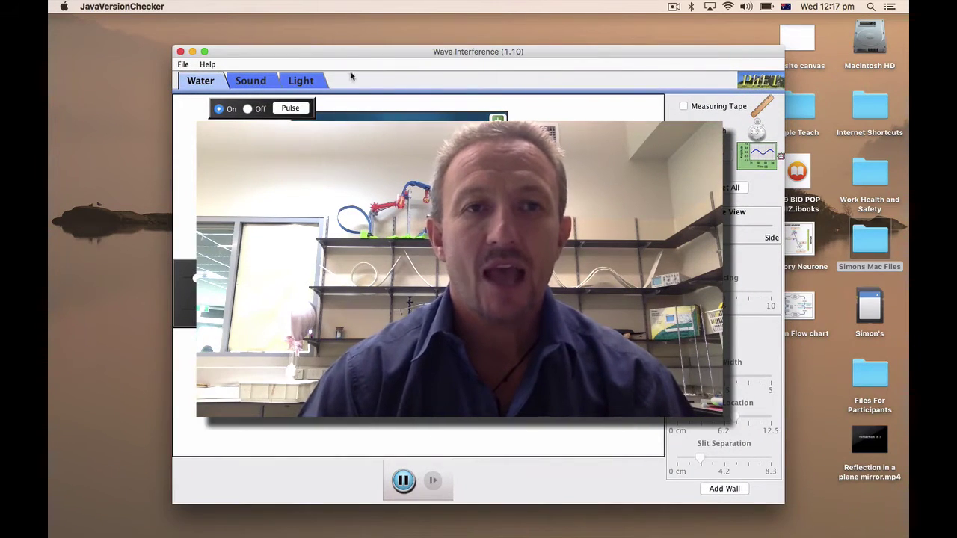
left_click_drag(390, 47, 261, 16)
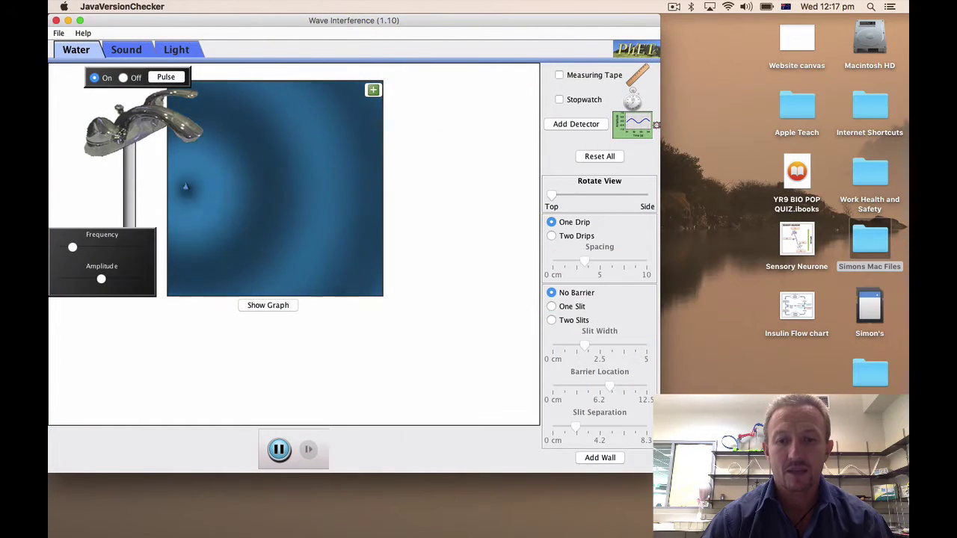
left_click_drag(660, 472, 824, 503)
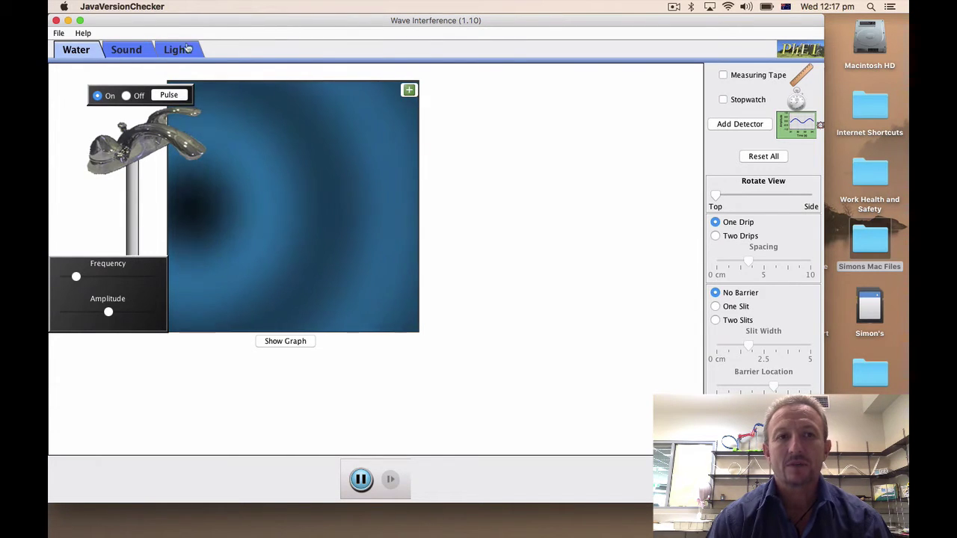
Preview the Sound tab, start the Light simulation playing, then go back to Water
left_click(128, 52)
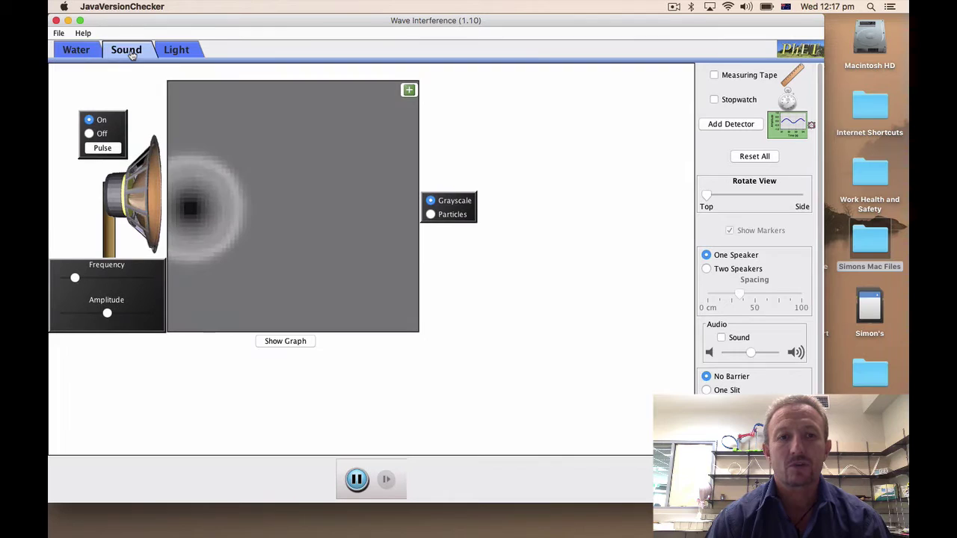
left_click(178, 50)
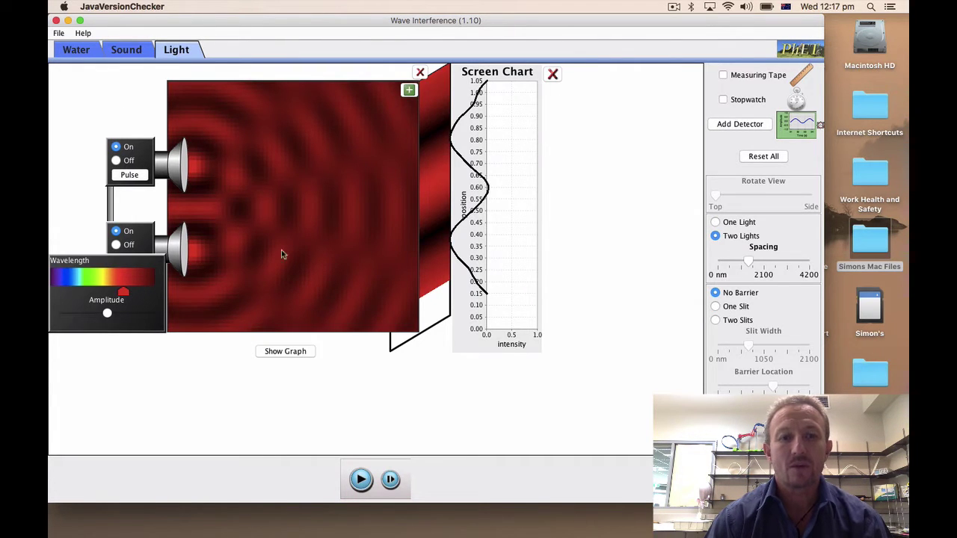
left_click(365, 478)
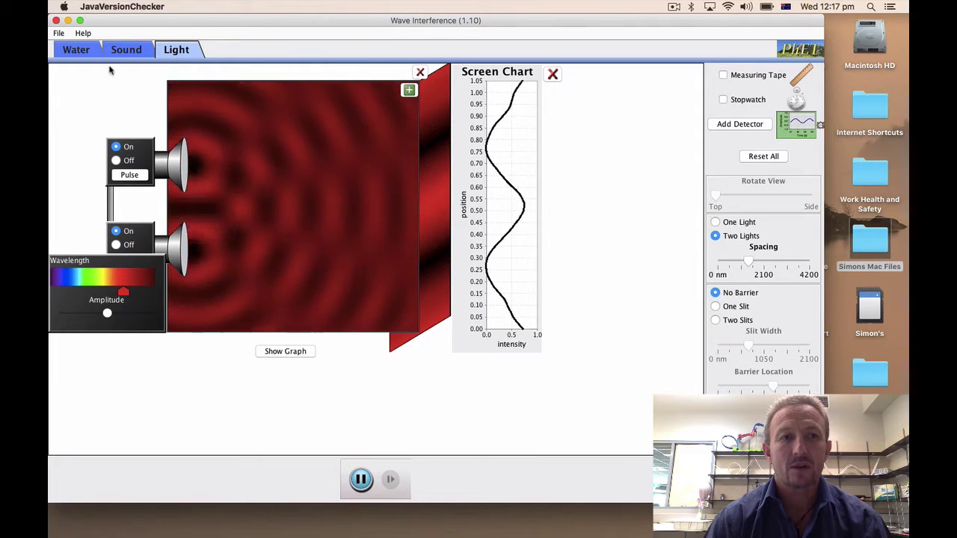
left_click(77, 51)
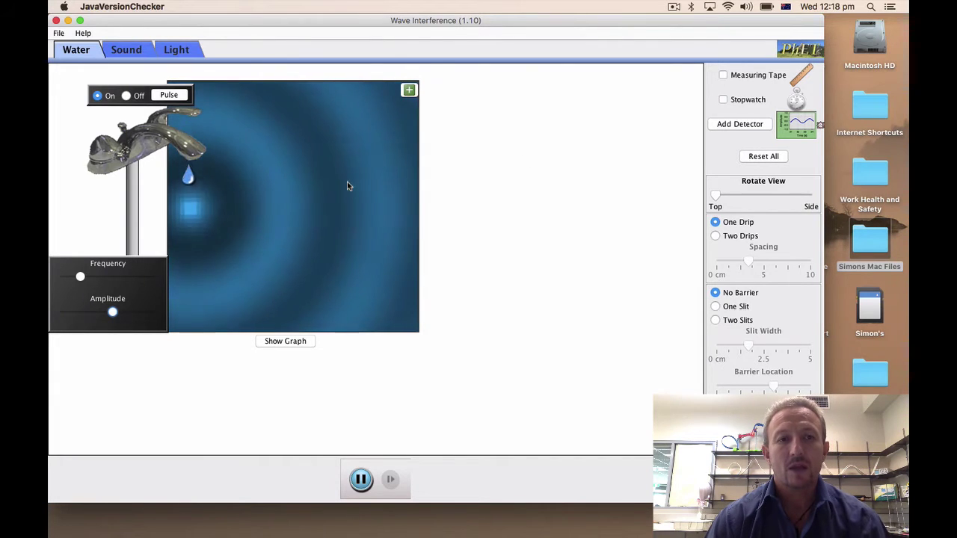
Switch to Two Drips, narrow their spacing slightly, and toggle the tank zoom in and out
left_click(716, 237)
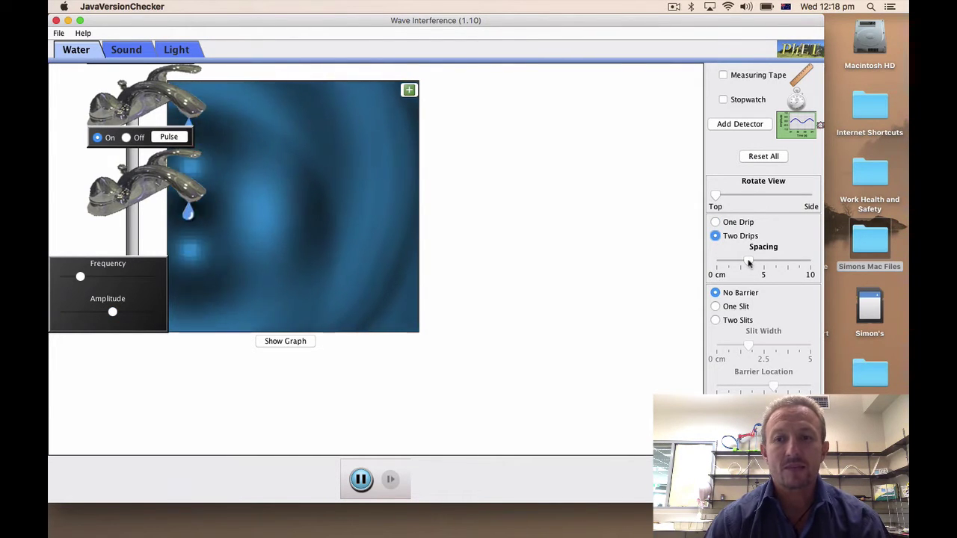
mouse_move(748, 263)
left_mouse_down()
mouse_move(732, 262)
mouse_move(805, 262)
mouse_move(740, 264)
mouse_move(762, 273)
mouse_move(752, 272)
left_mouse_up()
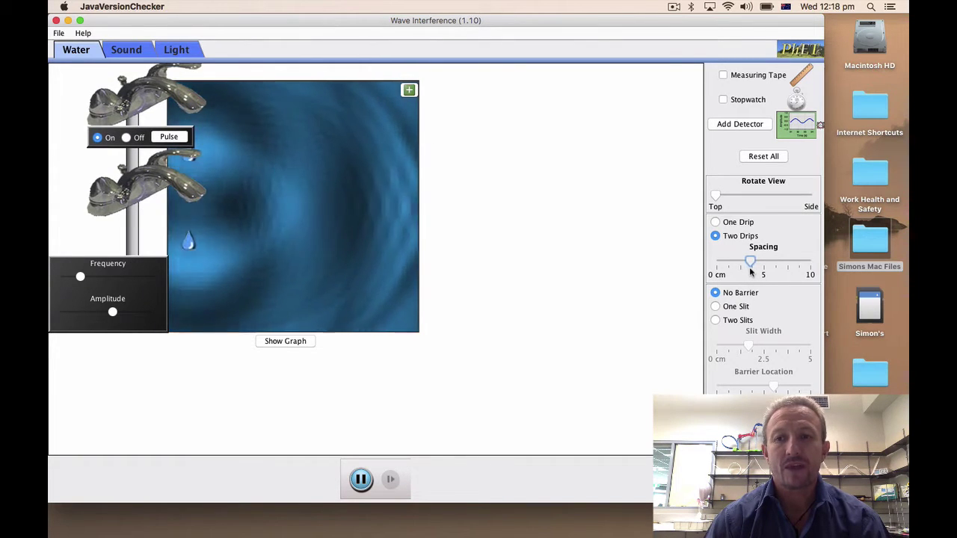
left_click(409, 91)
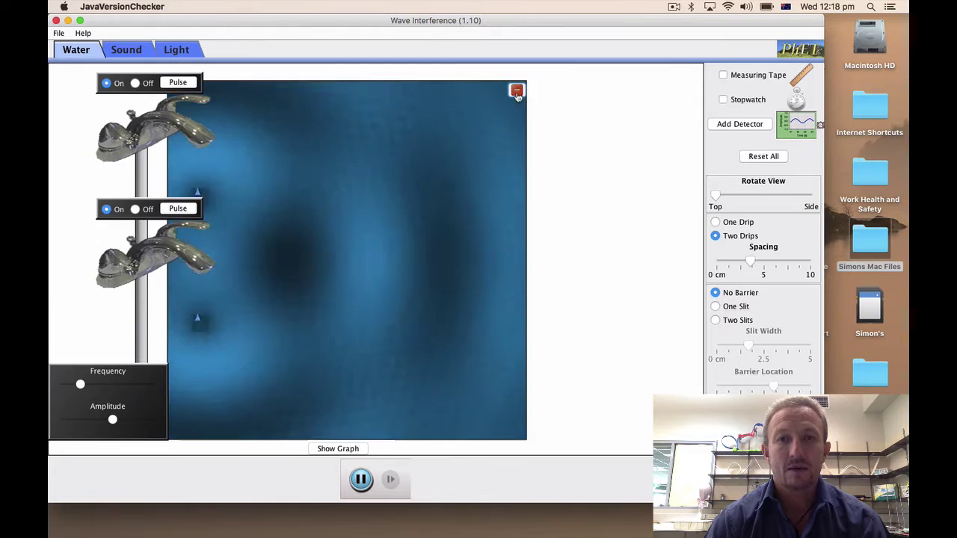
left_click(516, 91)
left_click(409, 91)
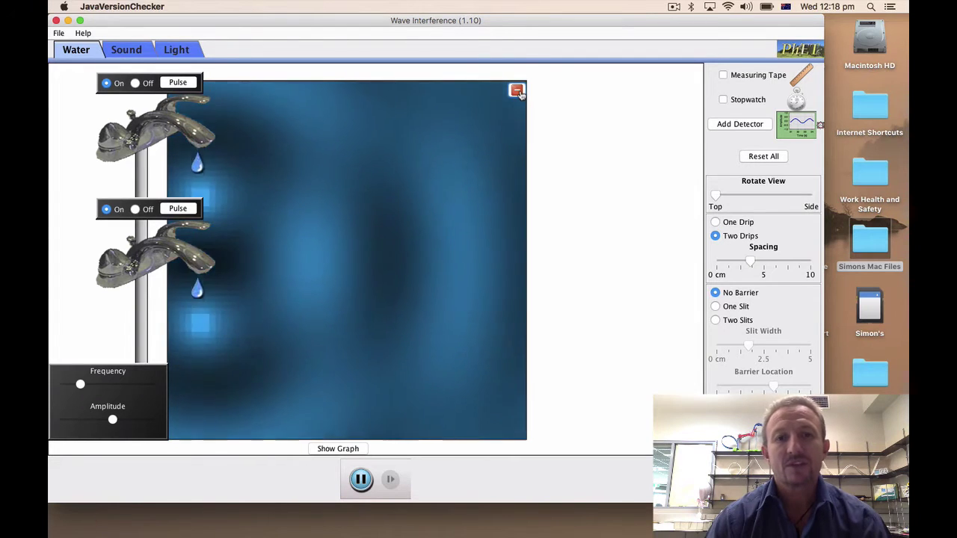
left_click(516, 91)
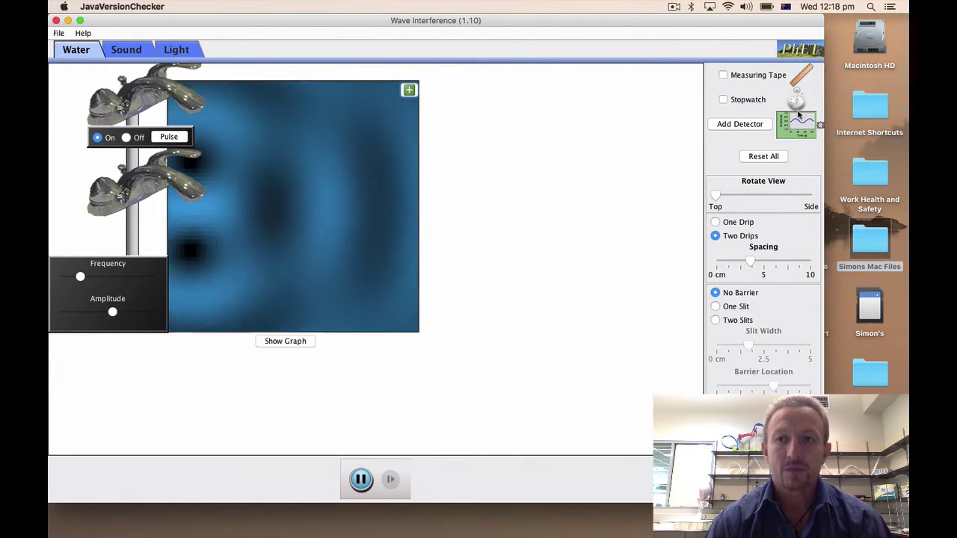
left_click(728, 123)
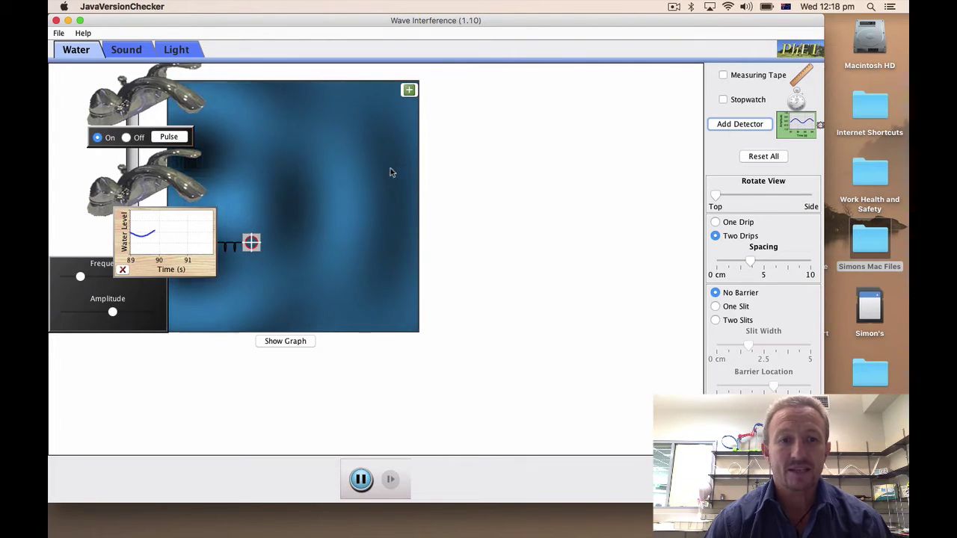
mouse_move(252, 242)
left_mouse_down()
mouse_move(335, 190)
mouse_move(324, 226)
mouse_move(343, 209)
left_mouse_up()
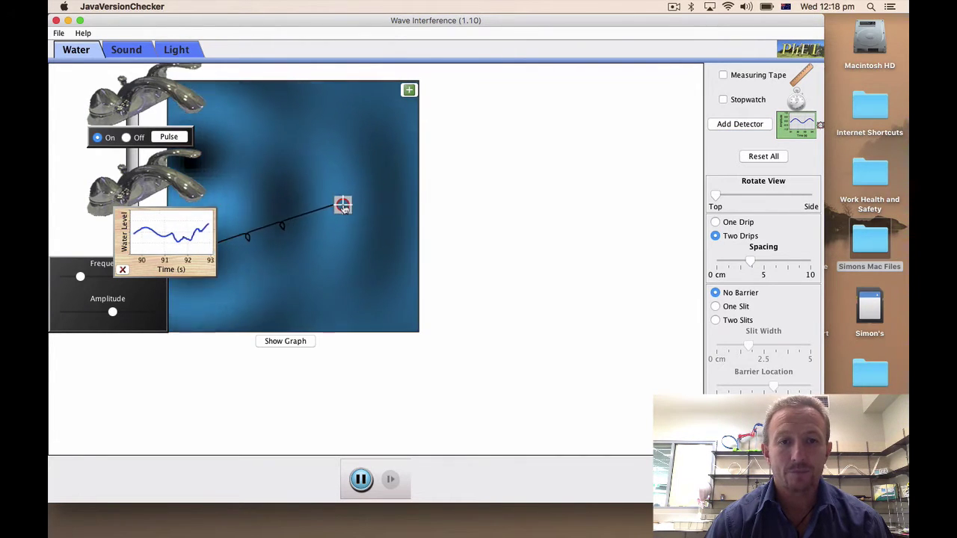
left_click(122, 271)
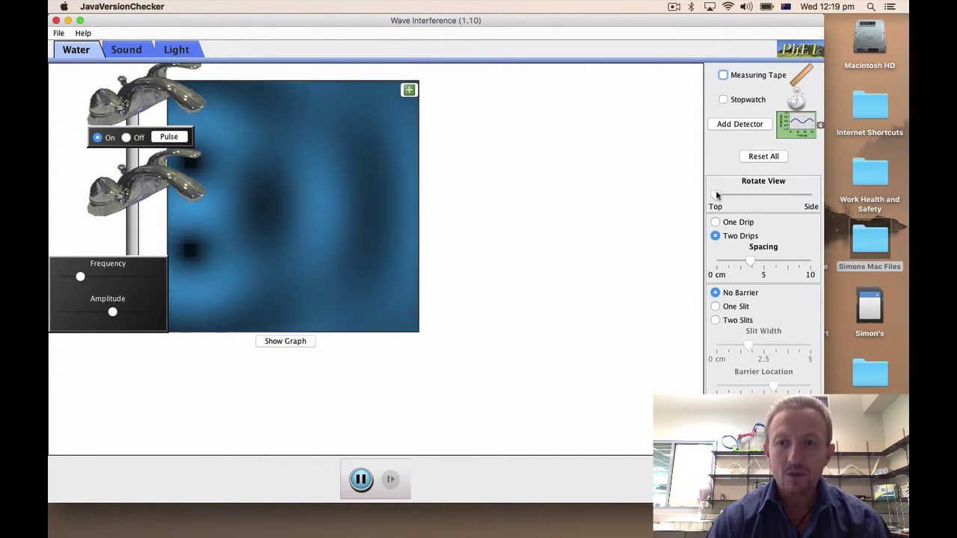
left_click_drag(717, 194, 809, 193)
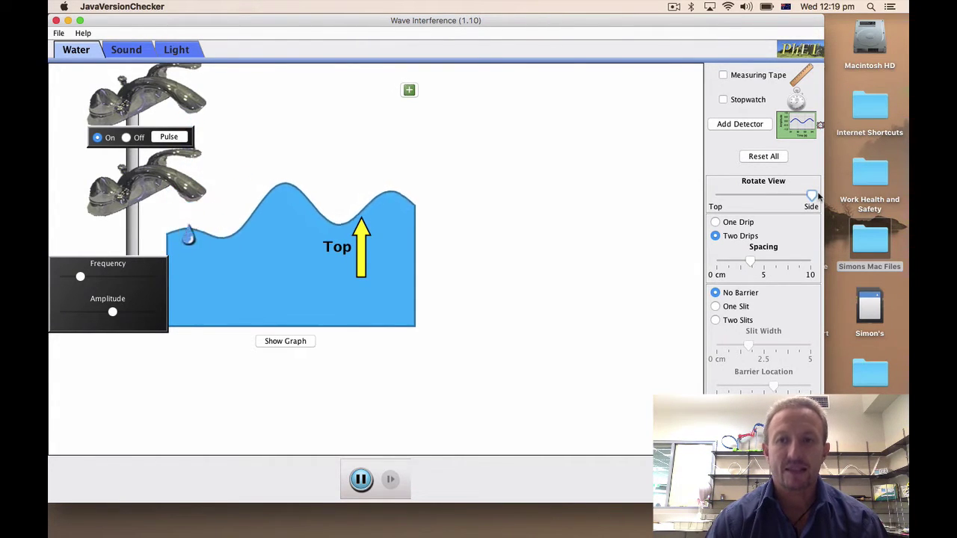
left_click_drag(812, 196, 715, 197)
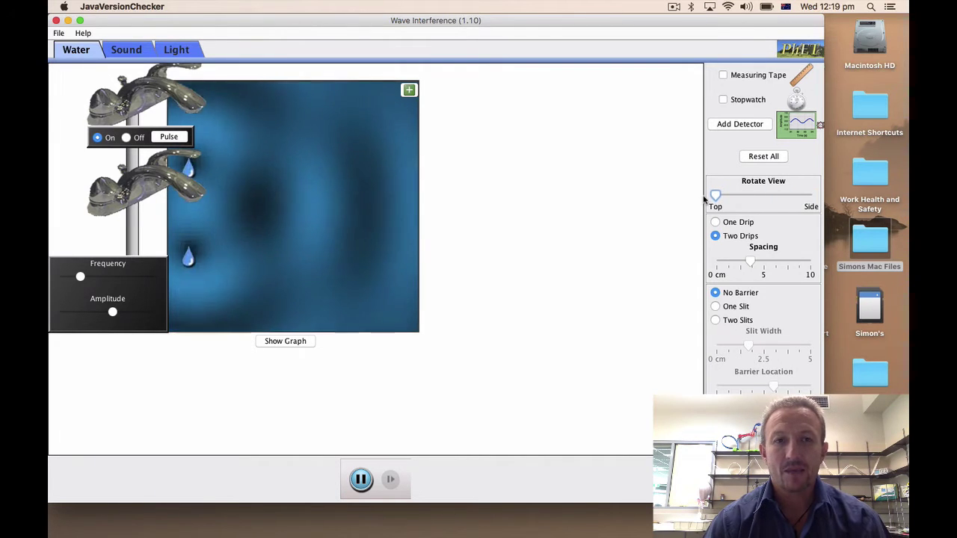
left_click(722, 76)
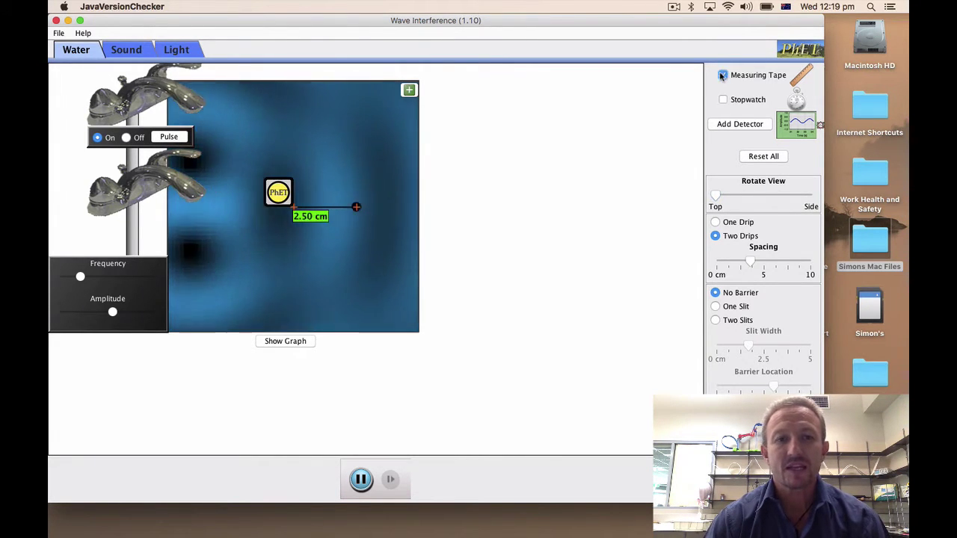
left_click_drag(357, 207, 379, 151)
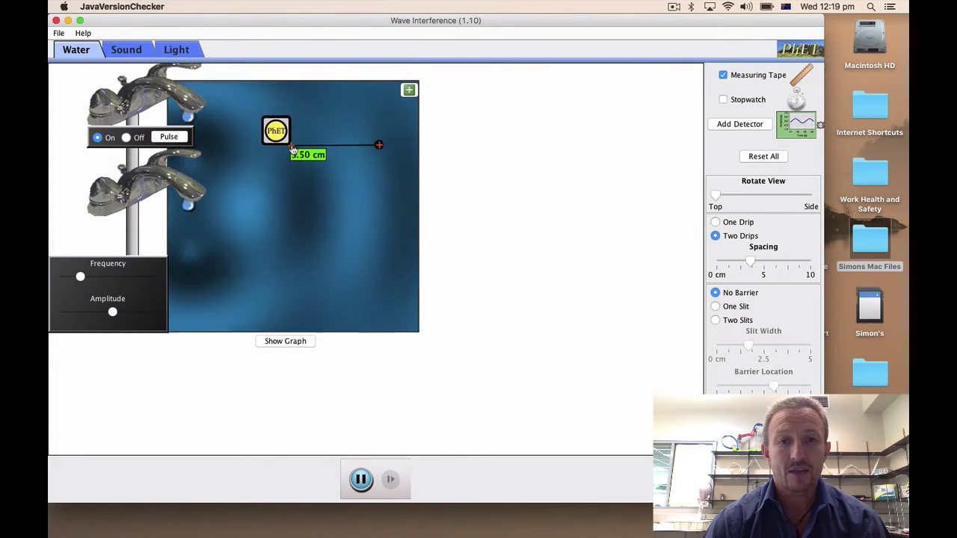
left_click_drag(297, 82, 249, 160)
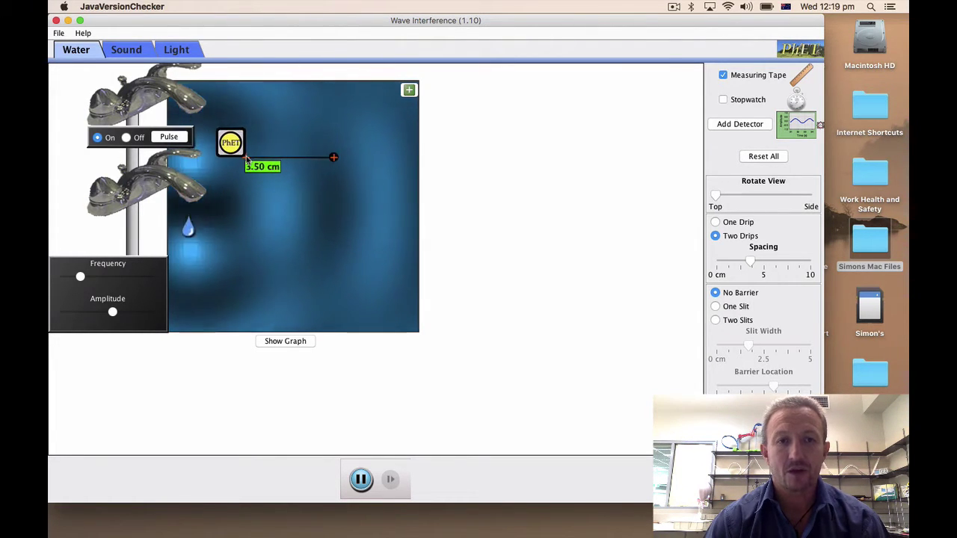
mouse_move(334, 159)
left_mouse_down()
mouse_move(261, 267)
mouse_move(380, 107)
mouse_move(336, 216)
mouse_move(355, 128)
mouse_move(348, 161)
left_mouse_up()
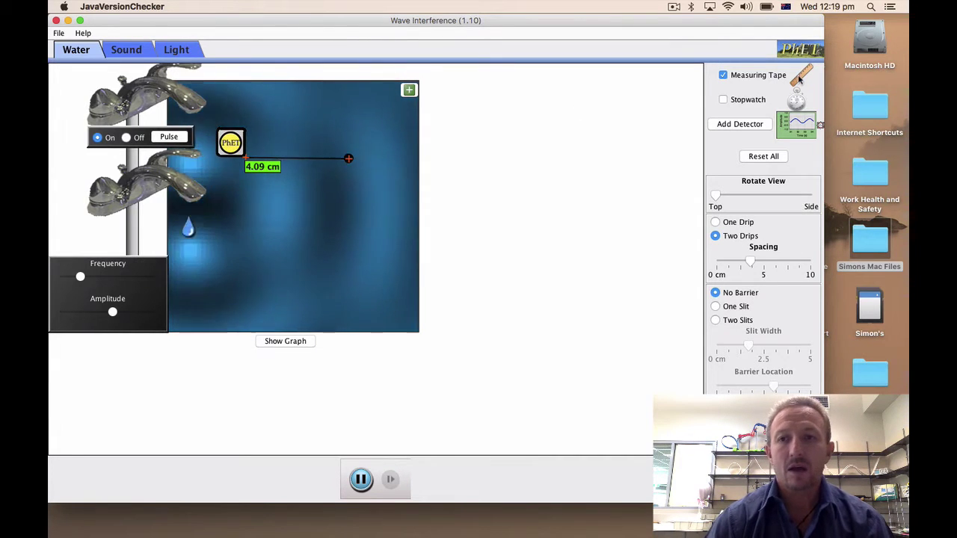
left_click(723, 76)
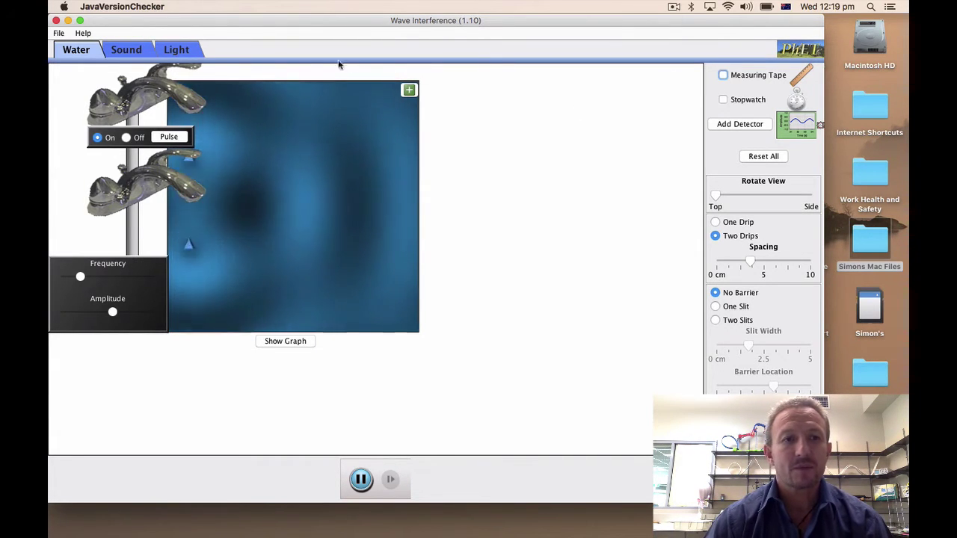
On the Sound tab, add a second speaker, adjust the spacing, and toggle audio on then off
left_click(125, 50)
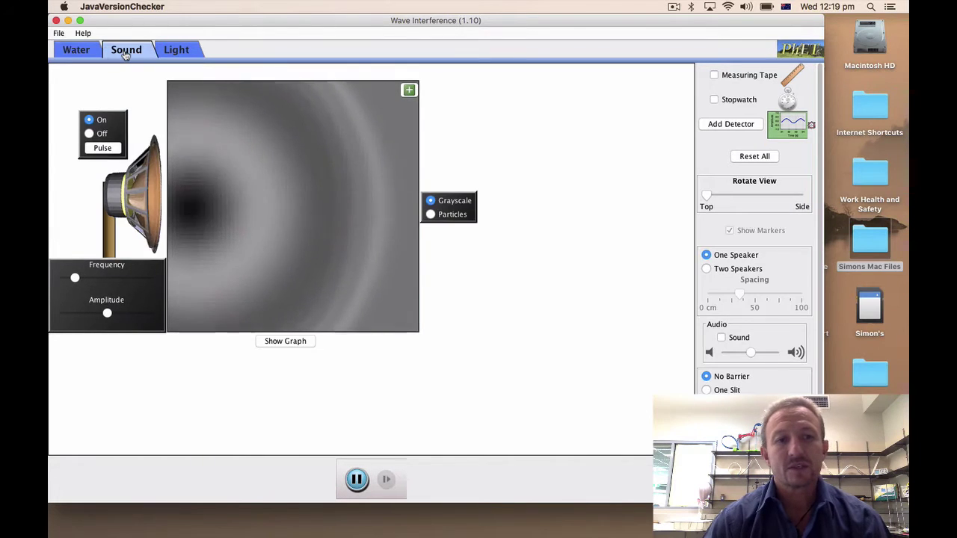
left_click(707, 269)
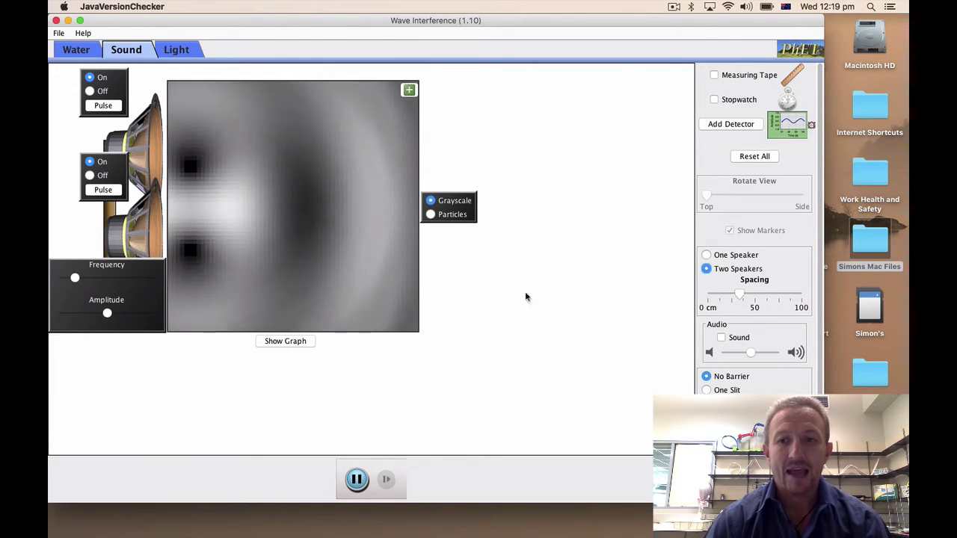
mouse_move(740, 294)
left_mouse_down()
mouse_move(775, 298)
mouse_move(733, 310)
mouse_move(762, 297)
mouse_move(744, 302)
left_mouse_up()
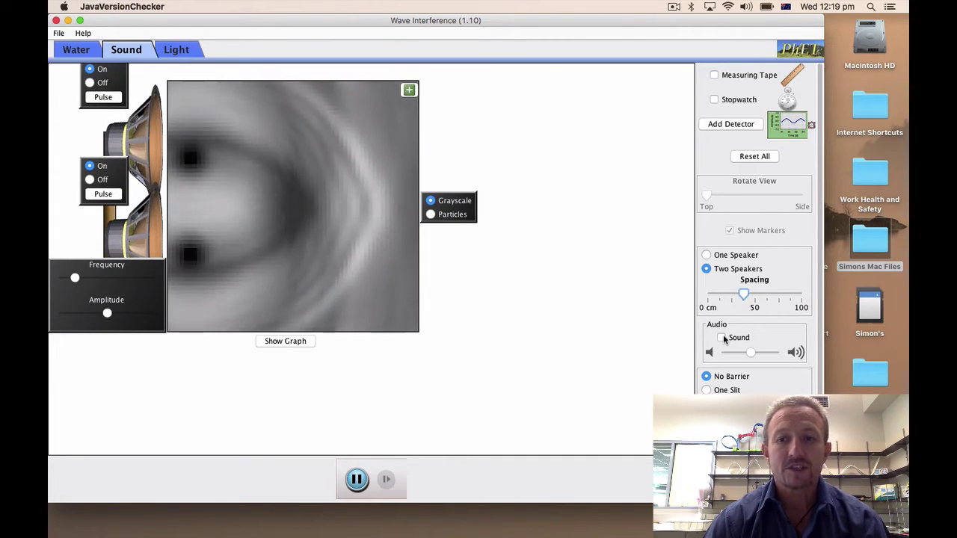
left_click(721, 338)
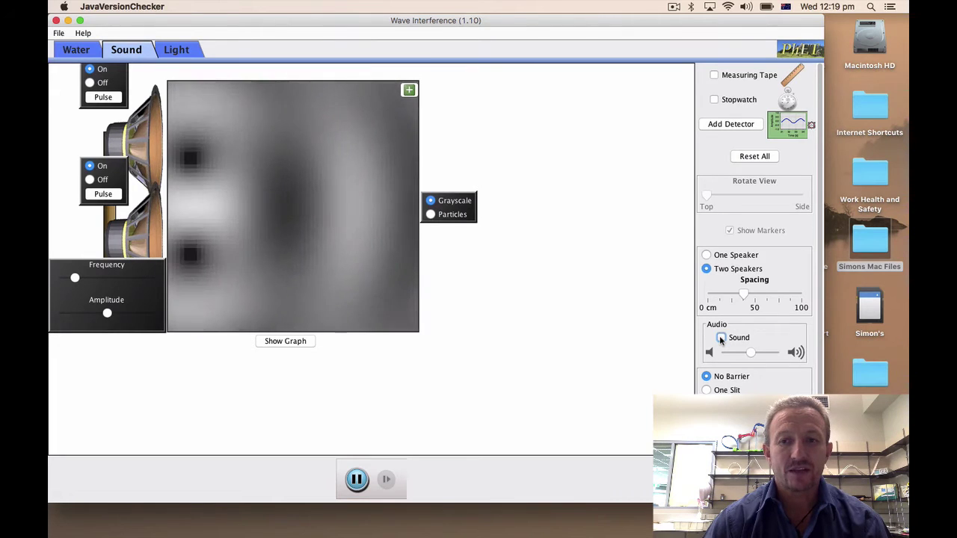
left_click(721, 338)
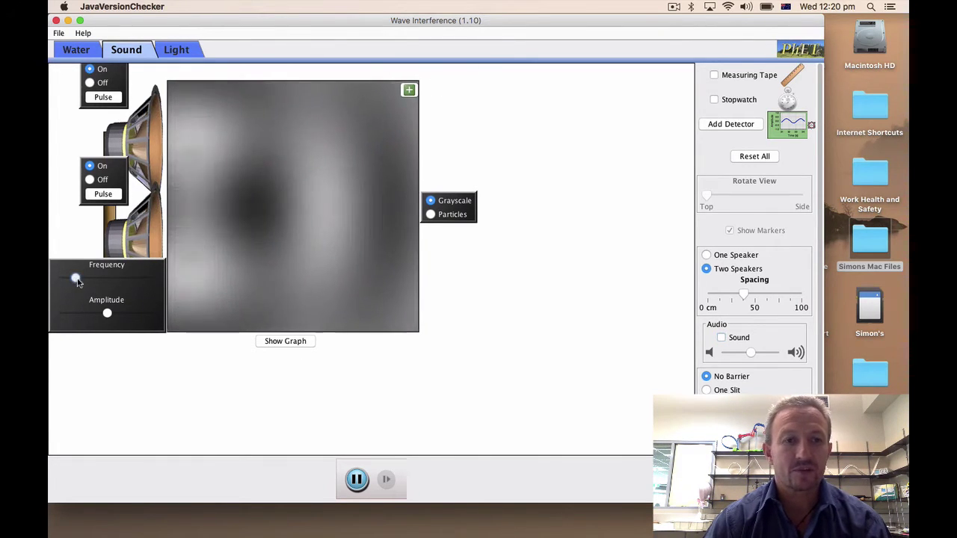
Raise the sound frequency, show the Pressure graph, and lower its sampling line
left_click_drag(76, 280, 92, 281)
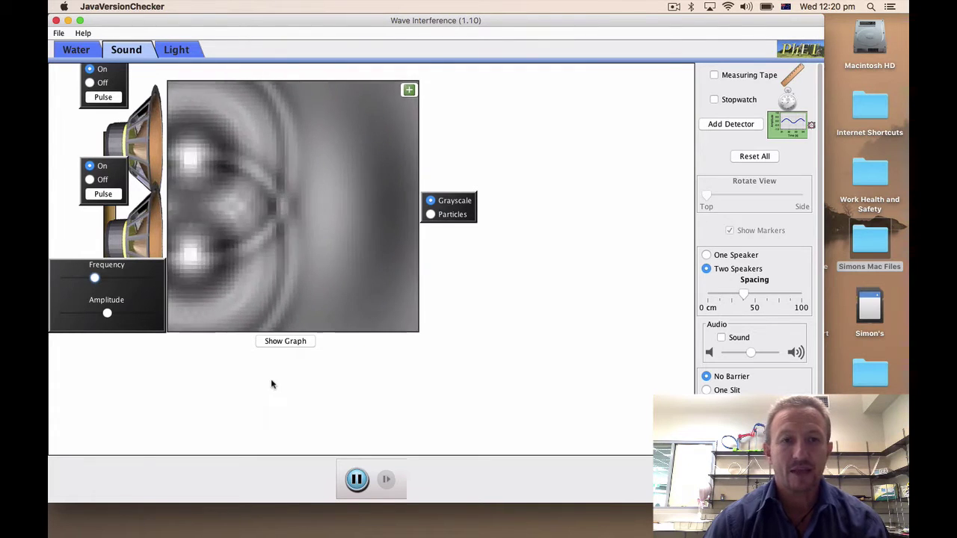
left_click(294, 343)
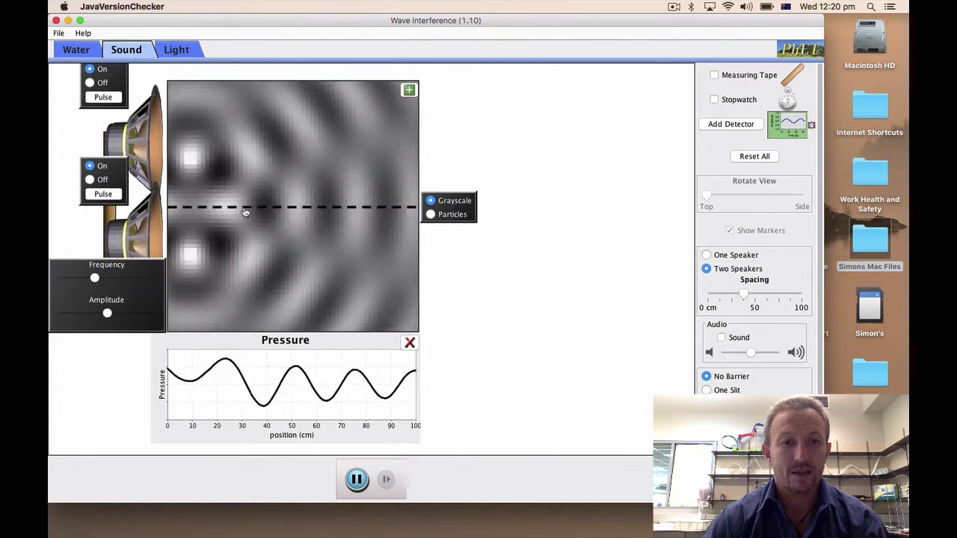
left_click_drag(245, 207, 241, 260)
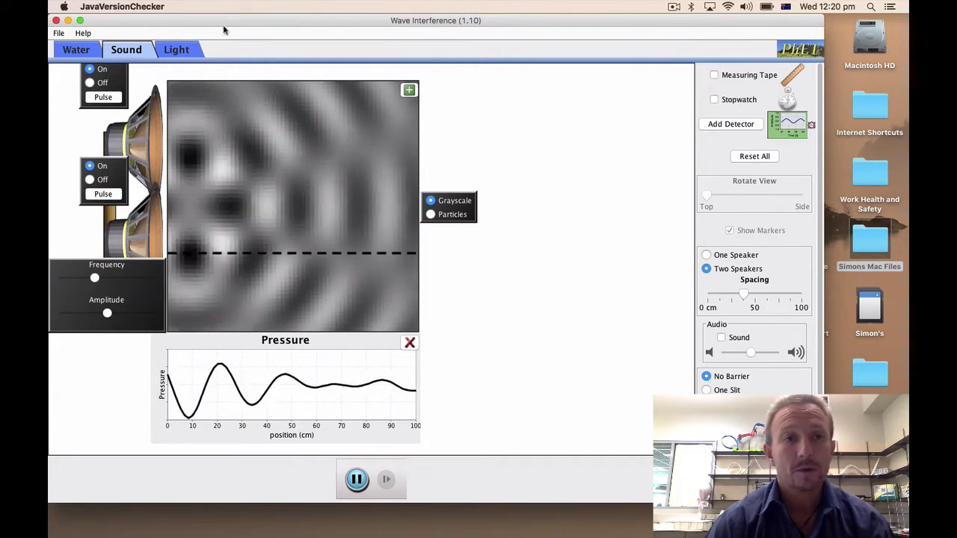
On the Light tab, enlarge the wave area and set both sources' wavelength to green
left_click(178, 50)
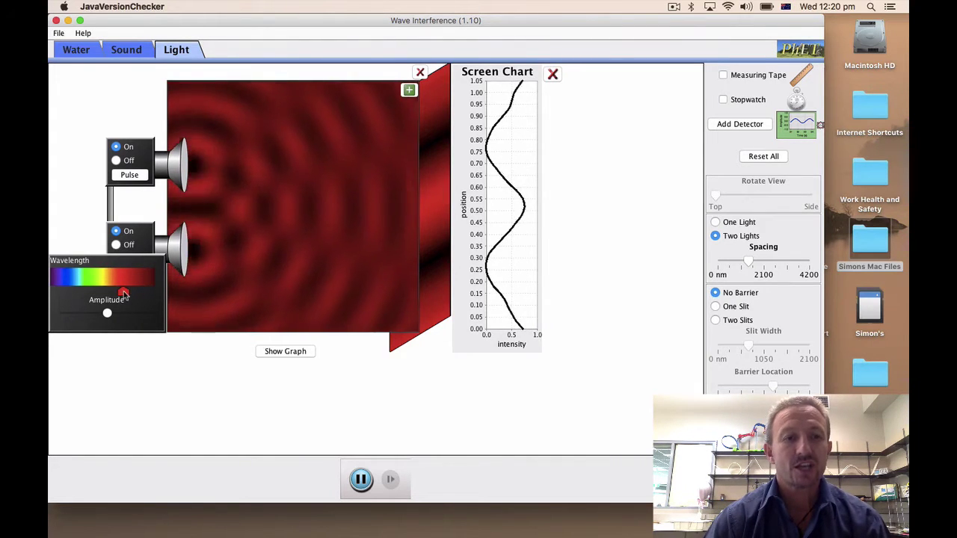
left_click_drag(125, 296, 84, 292)
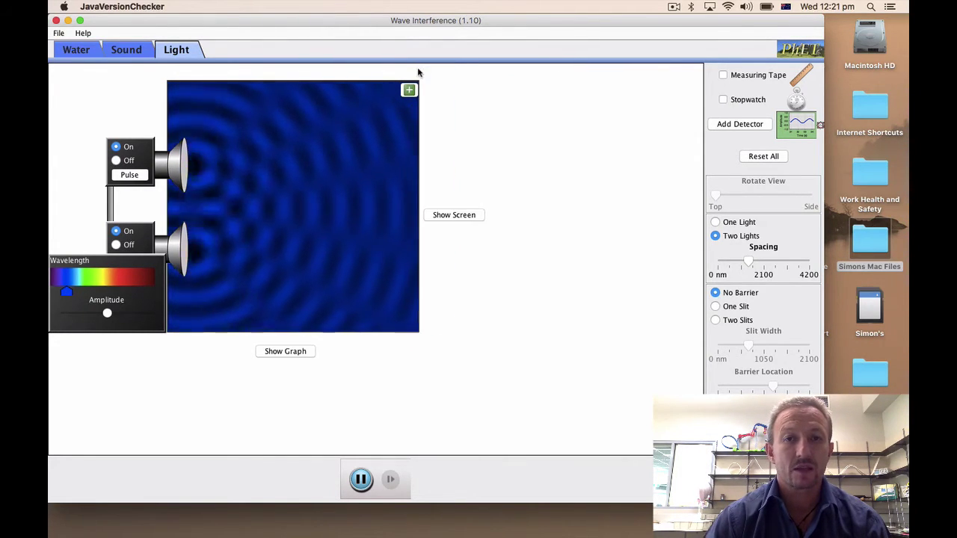
left_click(409, 90)
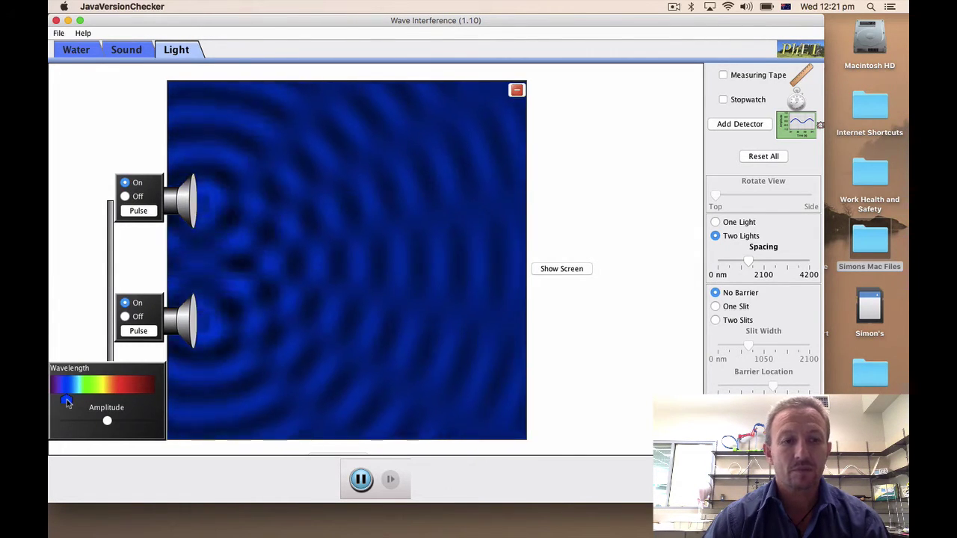
left_click_drag(66, 399, 92, 400)
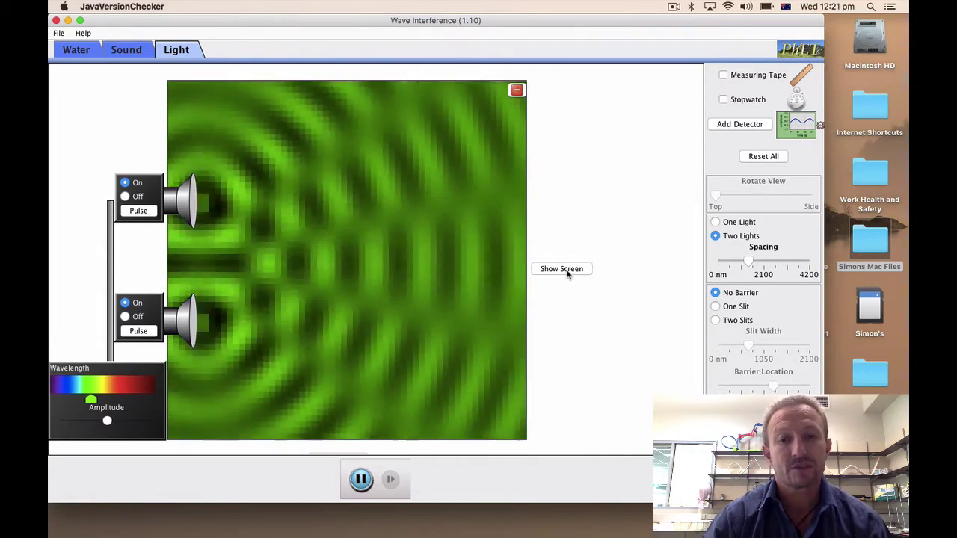
Show the light screen and its intensity chart, hide both, and shrink the wave area back
left_click(567, 271)
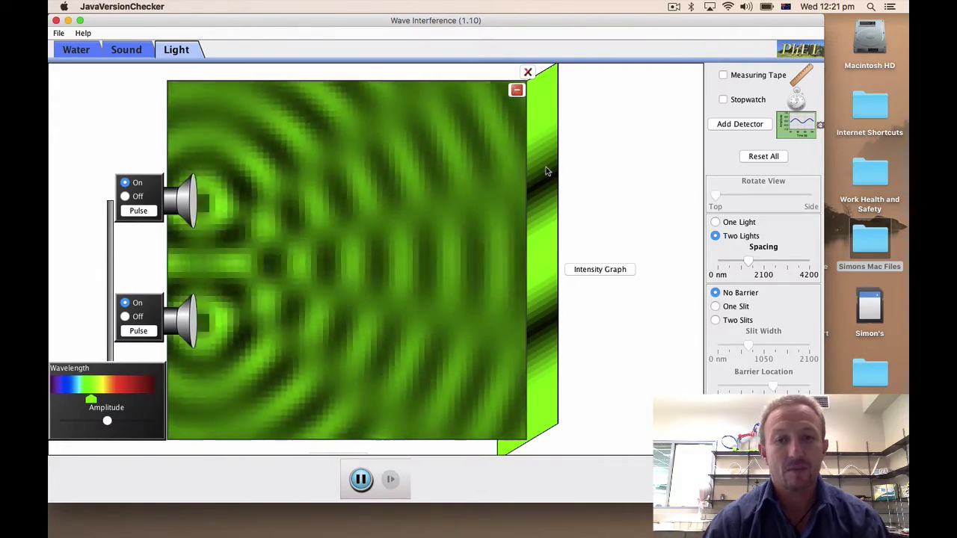
left_click(589, 270)
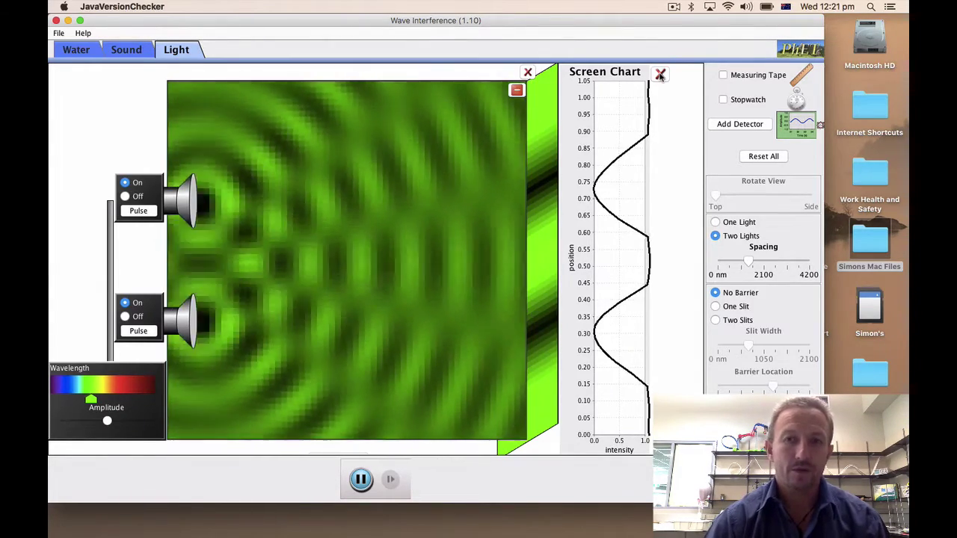
left_click(661, 74)
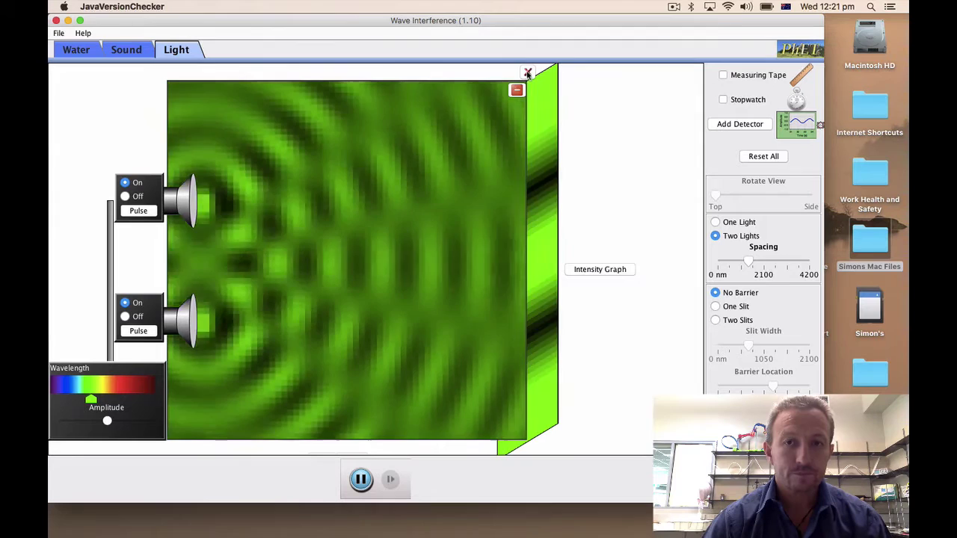
left_click(528, 73)
left_click(516, 90)
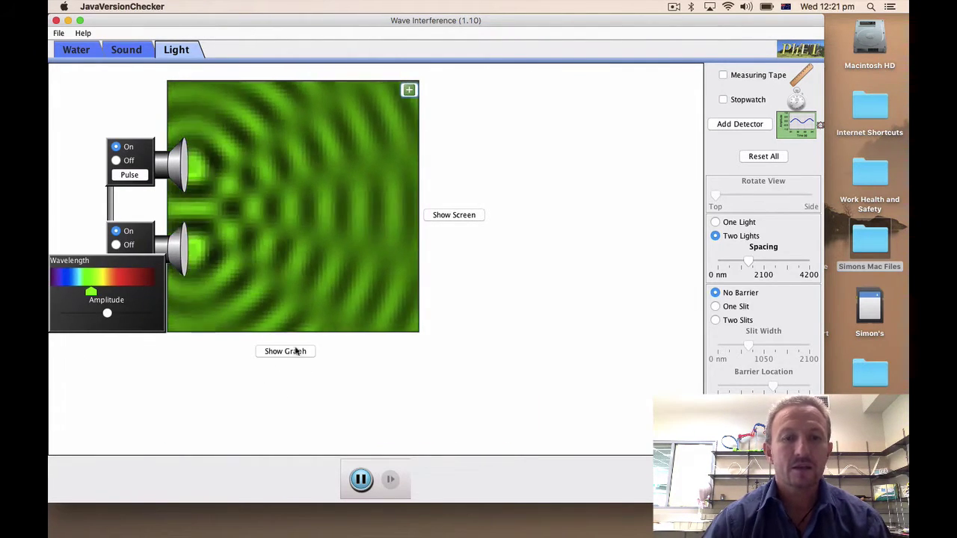
Show the screen with intensity chart plus the Electric Field graph, sampling line centred between sources
left_click(456, 214)
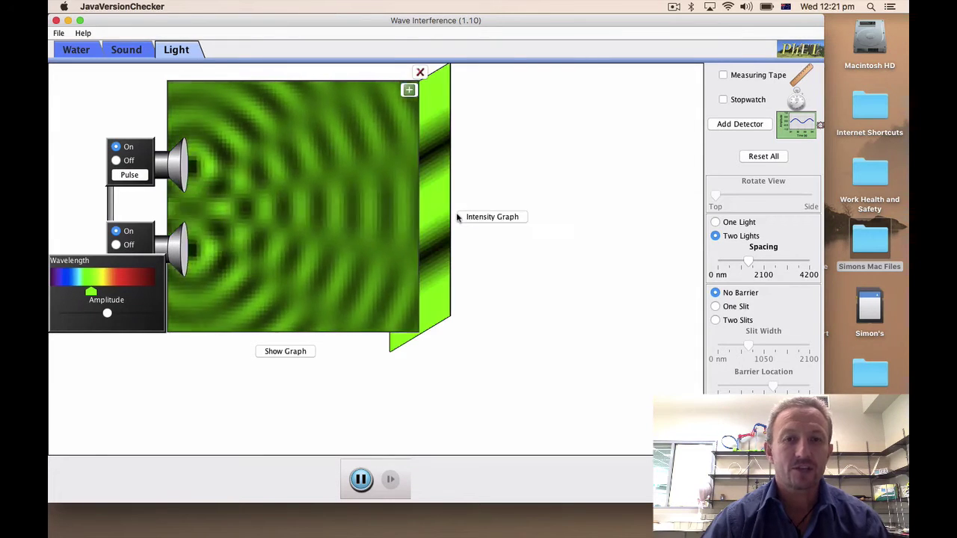
left_click(471, 216)
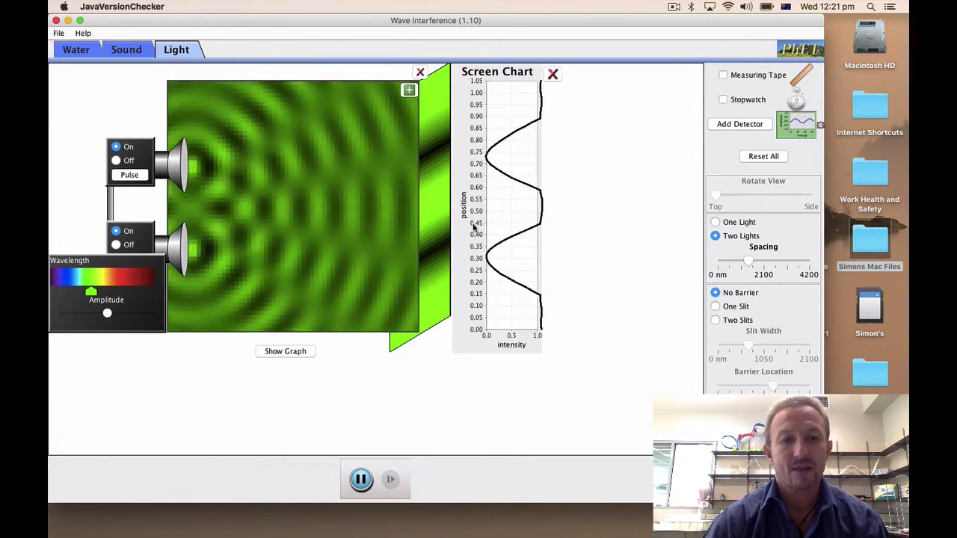
left_click(282, 351)
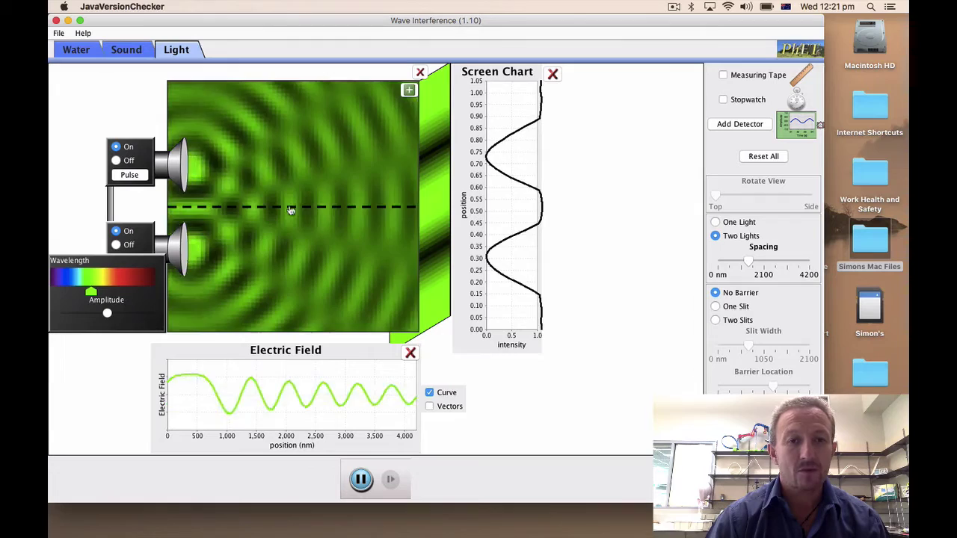
left_click_drag(291, 210, 291, 183)
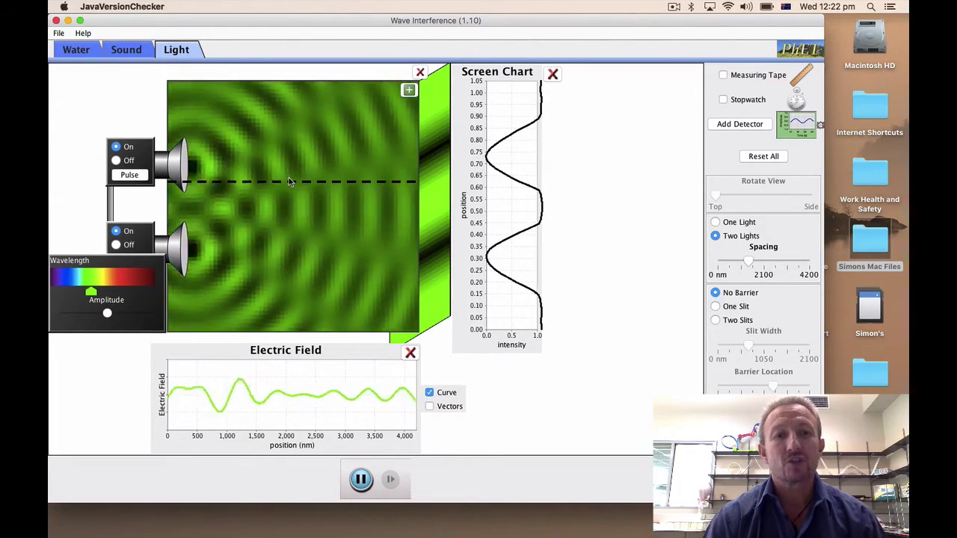
left_click_drag(290, 182, 288, 215)
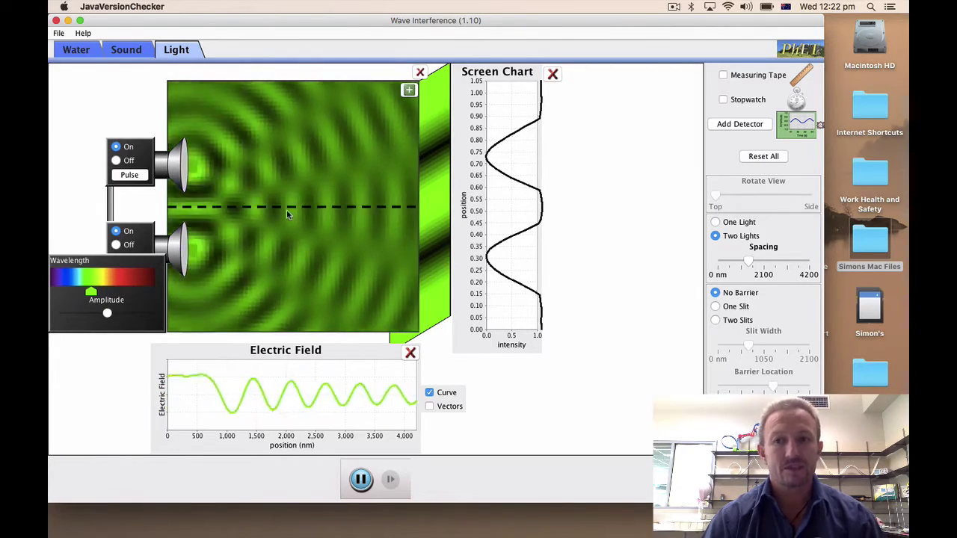
left_click(723, 75)
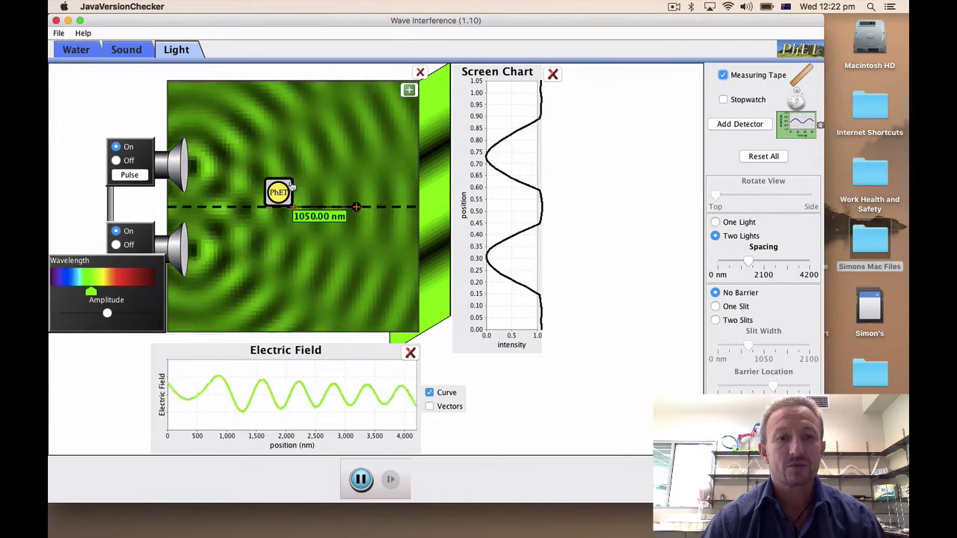
left_click_drag(292, 187, 177, 196)
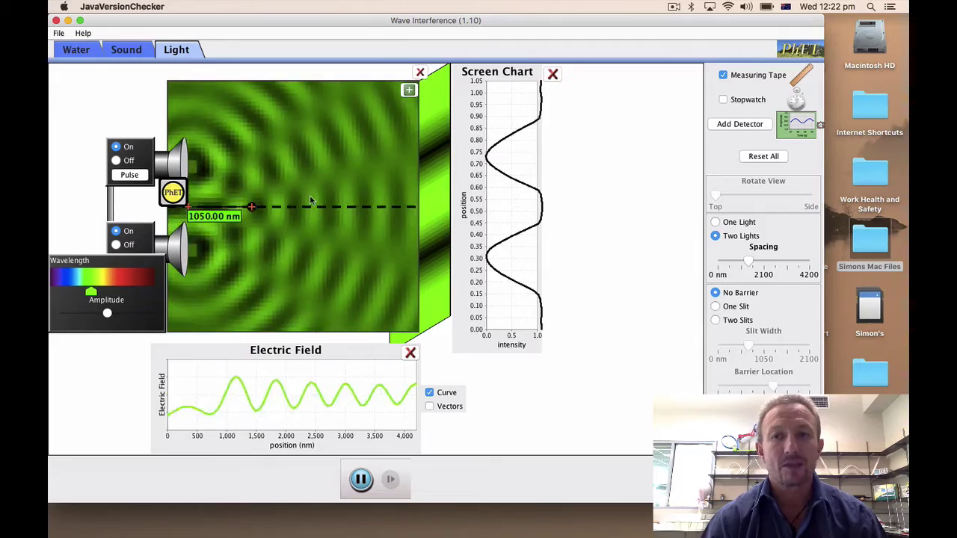
left_click(722, 74)
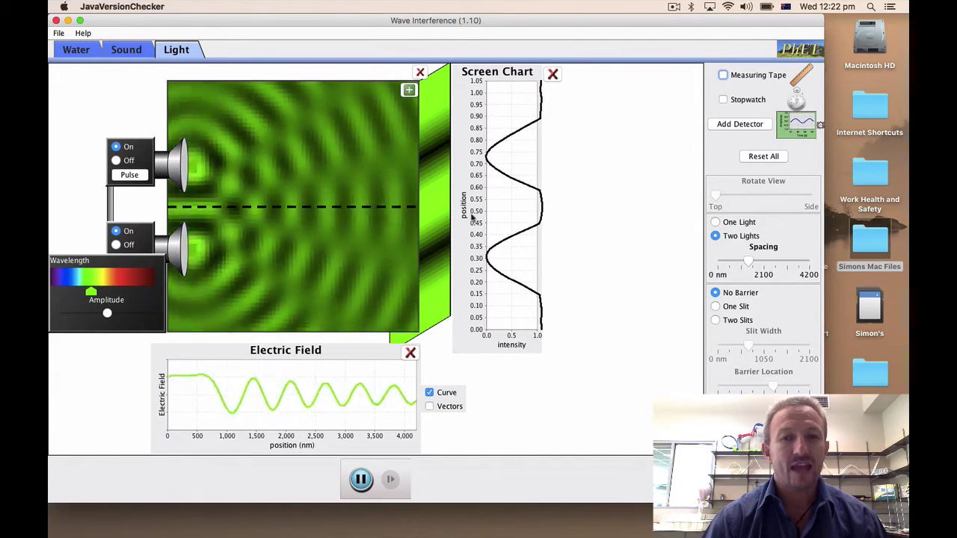